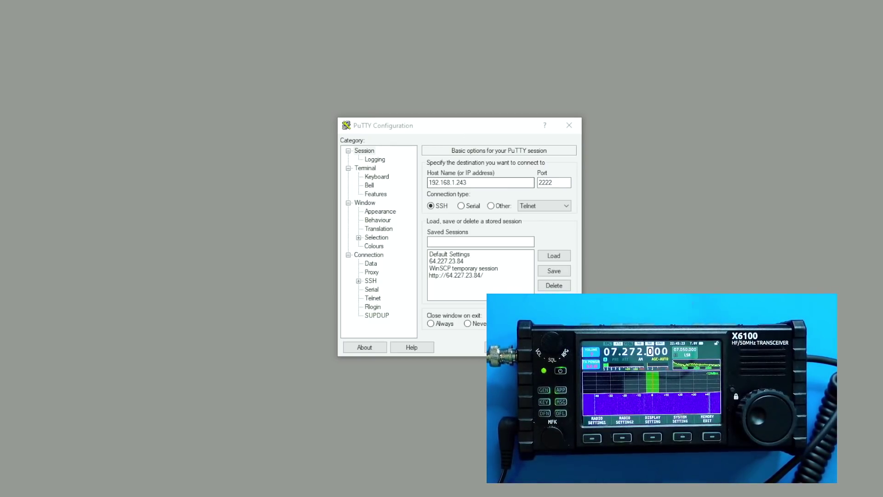
Open the SSH session to 192.168.1.243 on port 2222 and log in as root with the account password
{"action": "left_click", "coordinate": [510, 347]}
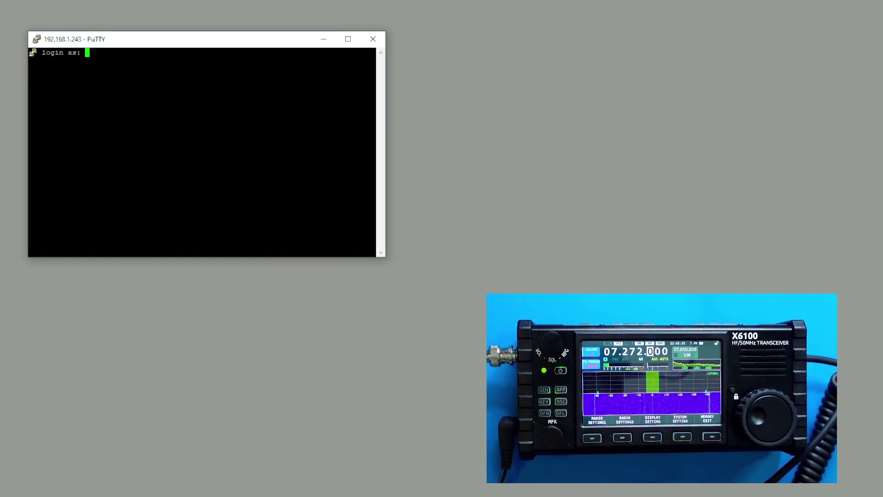
{"action": "left_click_drag", "start_coordinate": [267, 48], "coordinate": [457, 69]}
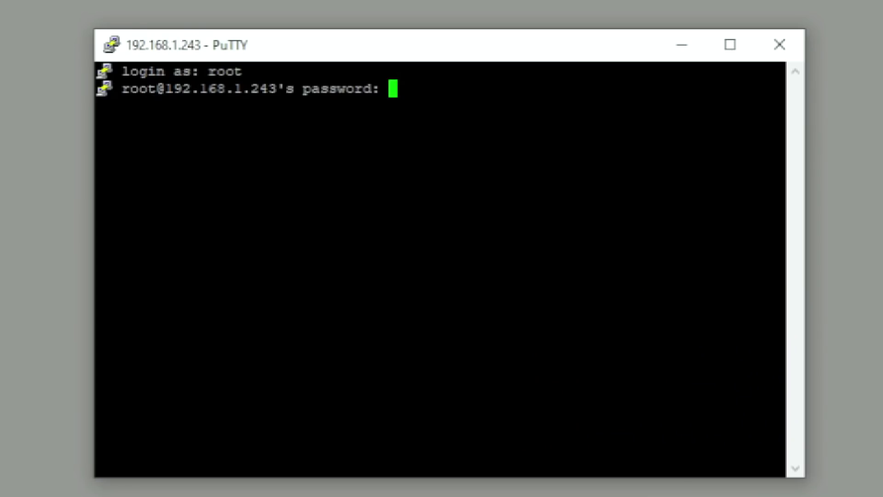
{"action": "key", "text": "Return"}
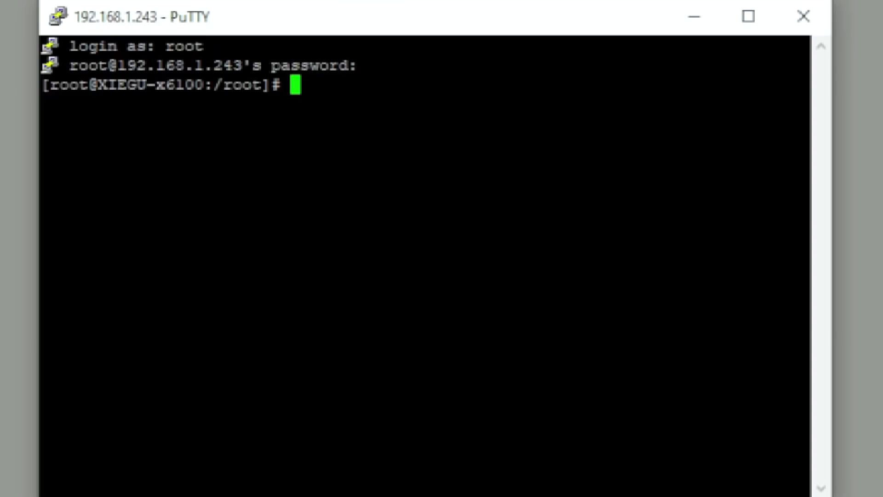
List all running processes with ps aux and look through the output for the radio's user interface process
{"action": "type", "text": "ps aux"}
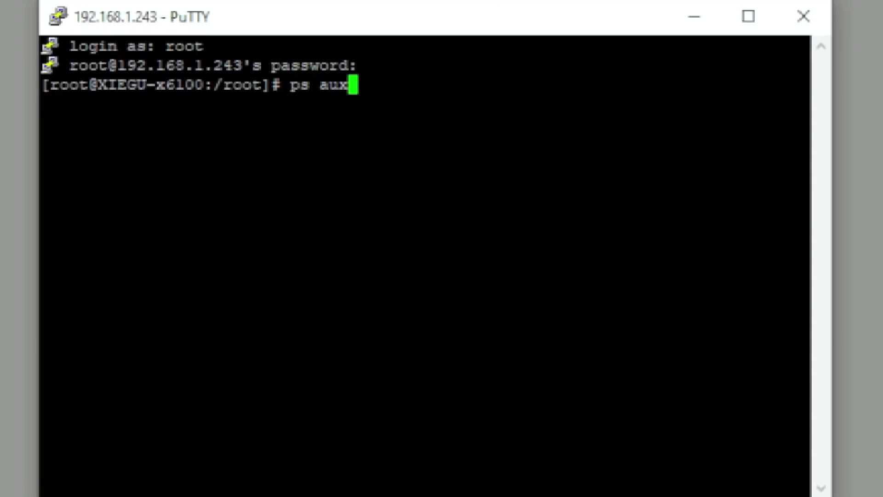
{"action": "key", "text": "Return"}
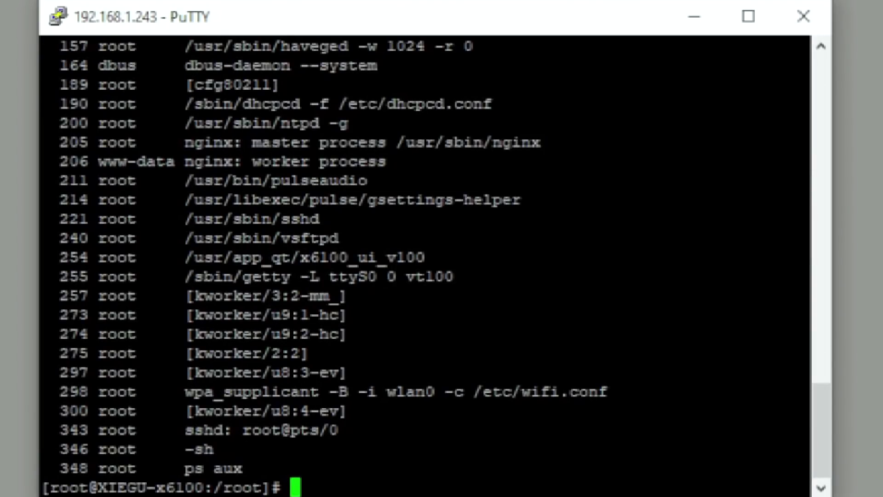
{"action": "scroll", "coordinate": [423, 257], "scroll_direction": "up", "scroll_amount": 5}
{"action": "scroll", "coordinate": [423, 257], "scroll_direction": "down", "scroll_amount": 5}
Change to the /usr/app_qt/ directory and list its files
{"action": "type", "text": "cd /usr/app_qt/"}
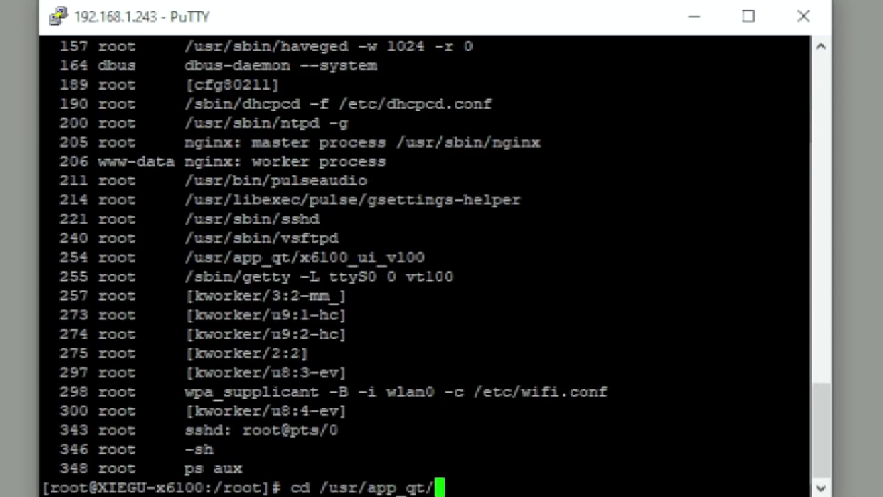
{"action": "key", "text": "Return"}
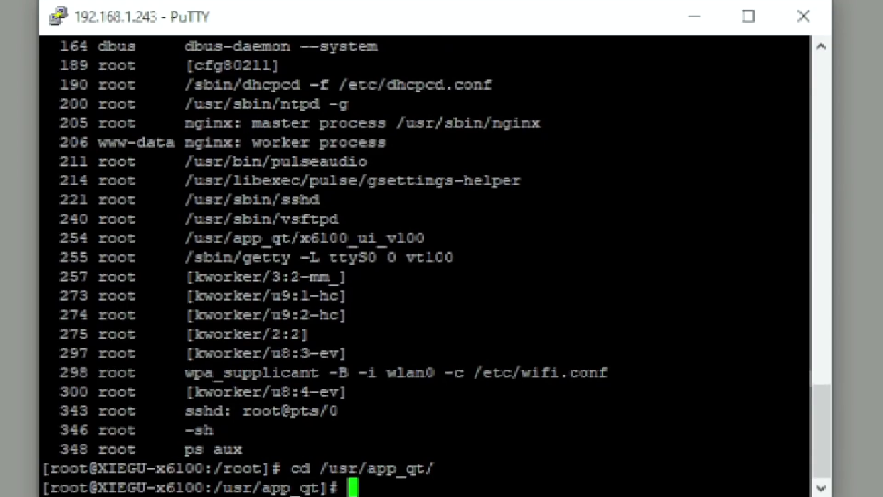
{"action": "type", "text": "ls"}
{"action": "key", "text": "Return"}
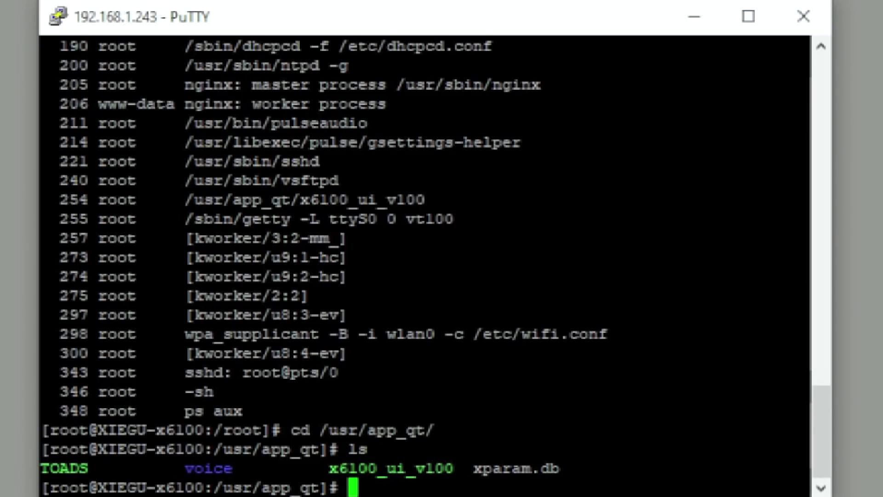
Examine the xparam.db and x6100_ui_v100 entries in the directory listing
{"action": "left_click_drag", "start_coordinate": [474, 469], "coordinate": [531, 468]}
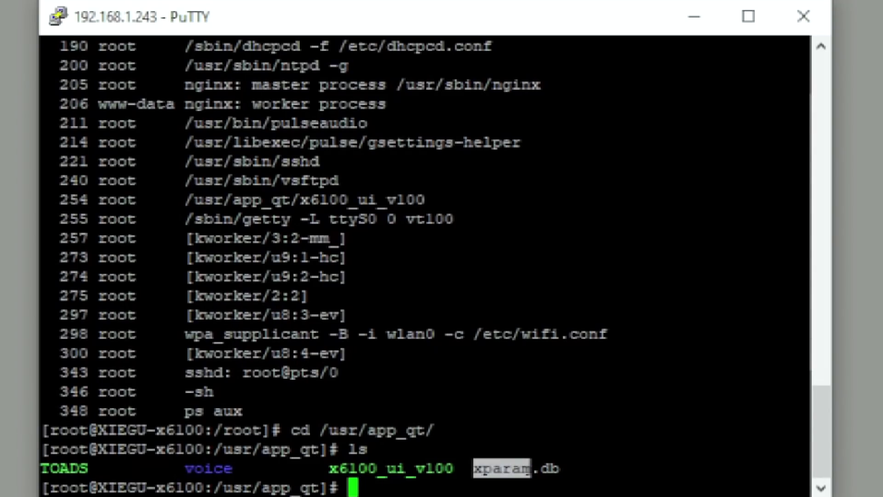
{"action": "left_click", "coordinate": [529, 468]}
{"action": "left_click_drag", "start_coordinate": [464, 468], "coordinate": [559, 468]}
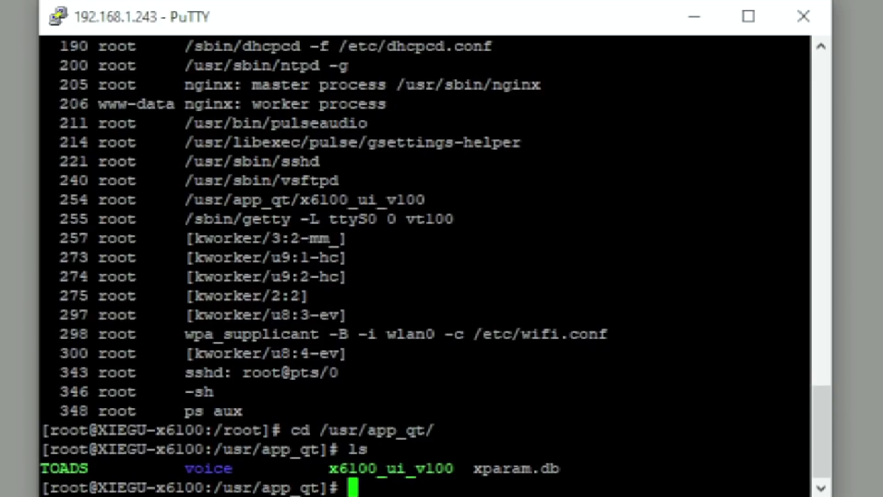
{"action": "left_click_drag", "start_coordinate": [474, 469], "coordinate": [559, 469]}
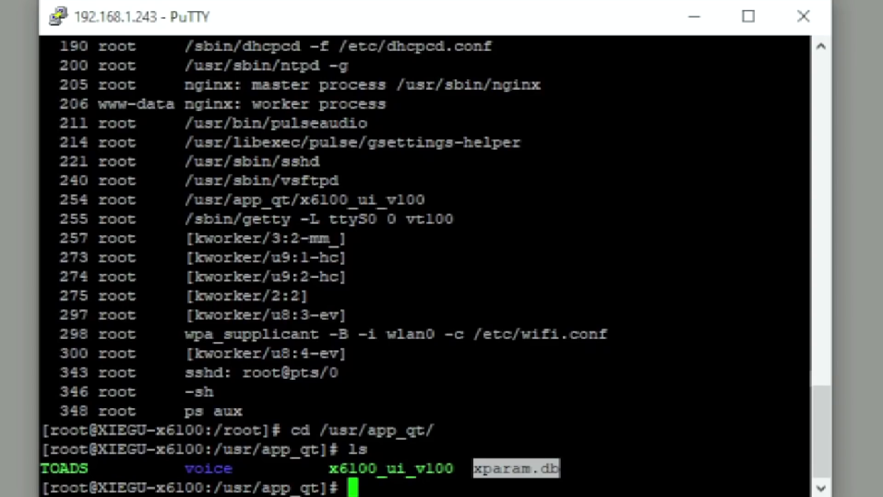
{"action": "left_click_drag", "start_coordinate": [321, 468], "coordinate": [453, 468]}
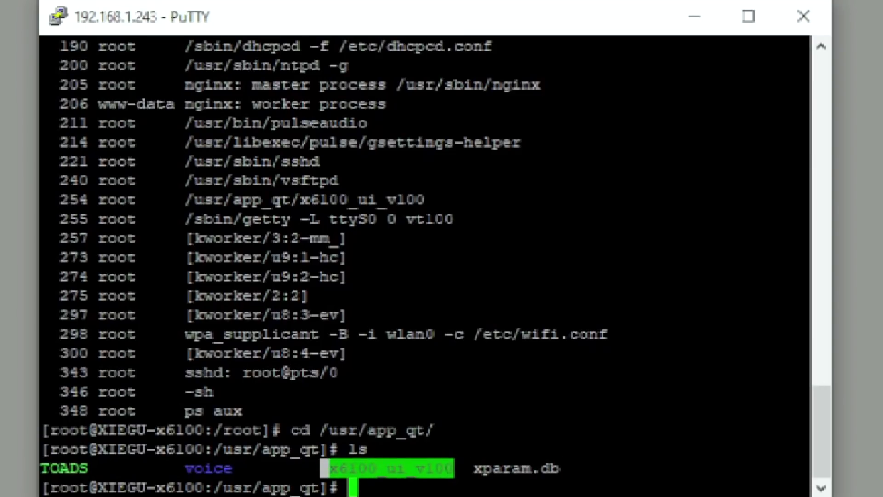
{"action": "left_click", "coordinate": [391, 429]}
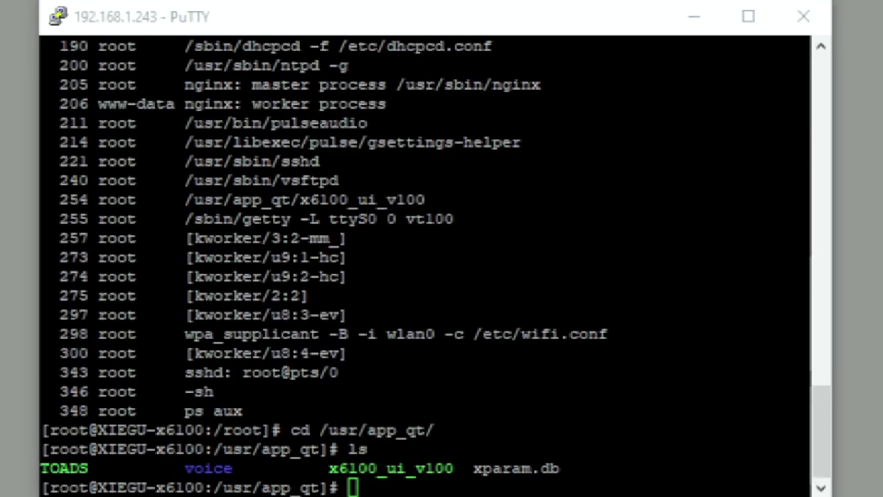
{"action": "key", "text": "alt+Tab"}
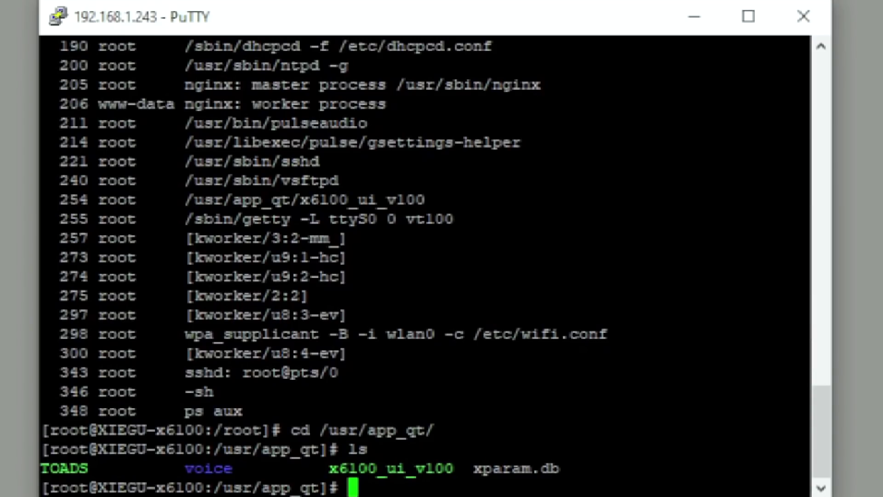
{"action": "left_click_drag", "start_coordinate": [463, 468], "coordinate": [337, 466]}
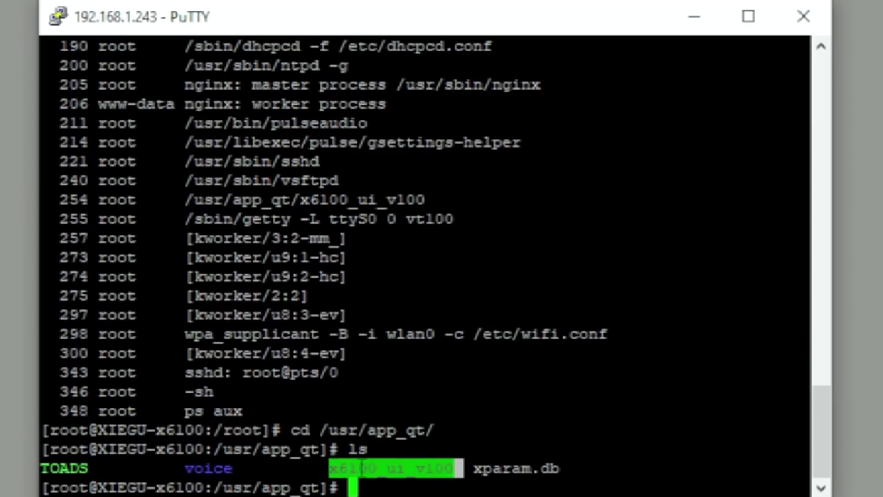
{"action": "left_click", "coordinate": [351, 476]}
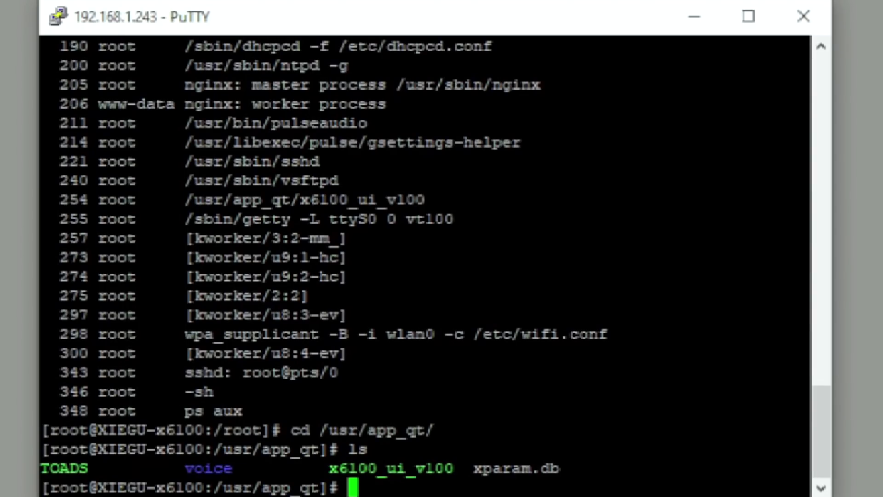
Rename the x6100_ui_v100 executable to x6100_ui_v100.bak with the mv command
{"action": "type", "text": "mv 610"}
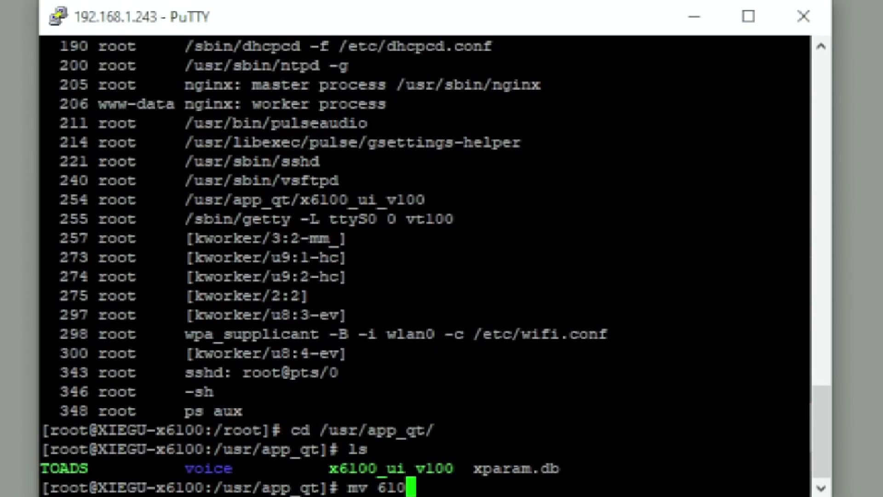
{"action": "key", "text": "BackSpace"}
{"action": "key", "text": "BackSpace"}
{"action": "key", "text": "BackSpace"}
{"action": "type", "text": "x6"}
{"action": "key", "text": "Tab"}
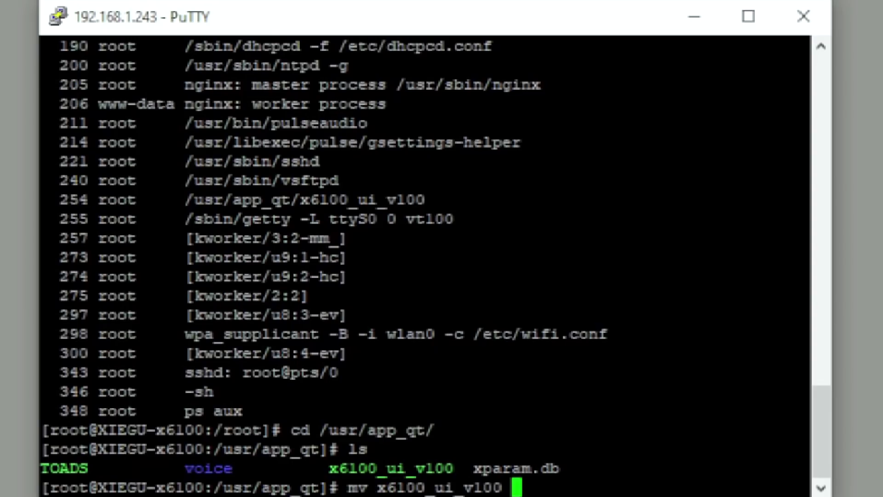
{"action": "type", "text": "x6"}
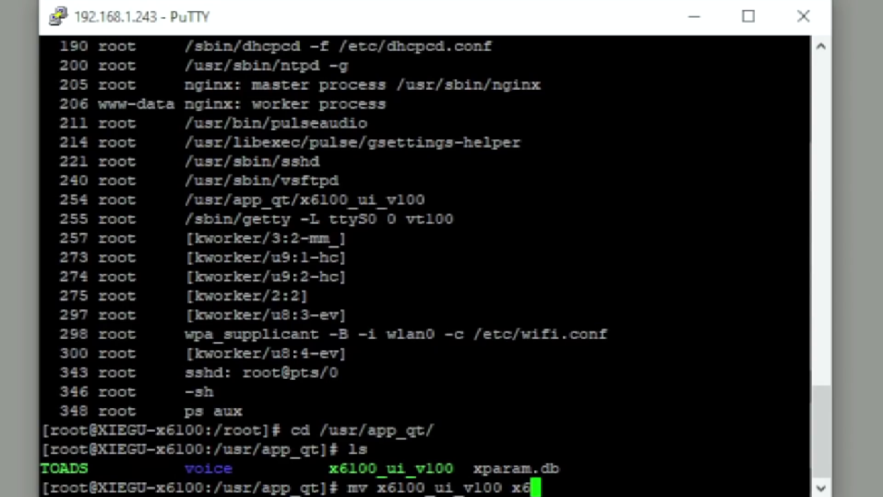
{"action": "key", "text": "Tab"}
{"action": "type", "text": ".bak"}
{"action": "key", "text": "Return"}
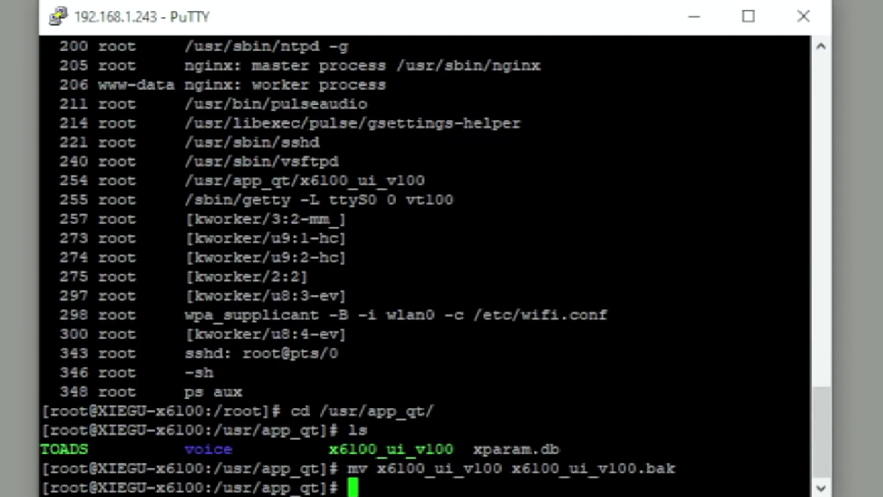
Terminate the running /usr/app_qt/x6100_ui_v100 process, ID 254, with the kill command
{"action": "left_click_drag", "start_coordinate": [100, 181], "coordinate": [59, 181]}
{"action": "left_click_drag", "start_coordinate": [358, 449], "coordinate": [377, 449]}
{"action": "double_click", "coordinate": [379, 487]}
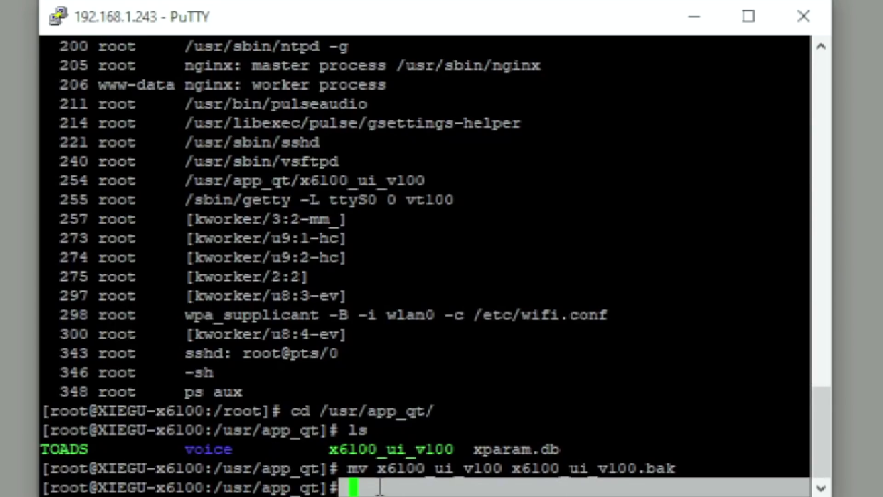
{"action": "type", "text": "ill 254"}
{"action": "key", "text": "Return"}
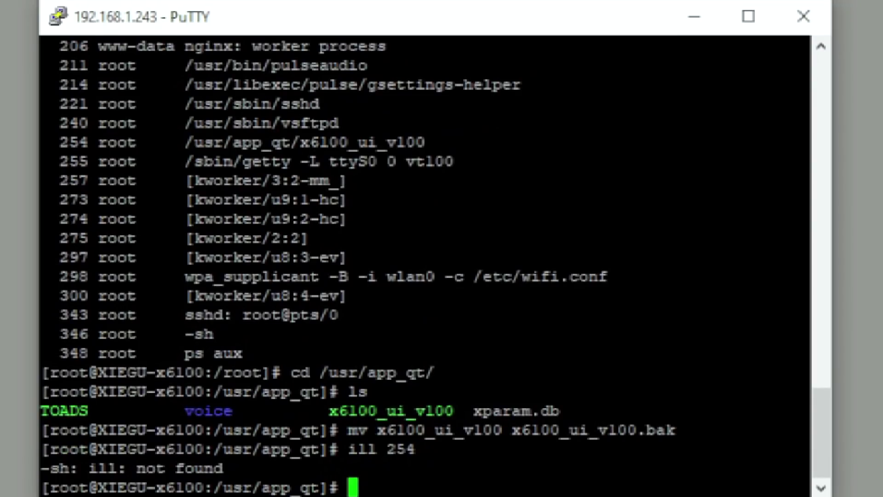
{"action": "type", "text": "kill 254"}
{"action": "key", "text": "Return"}
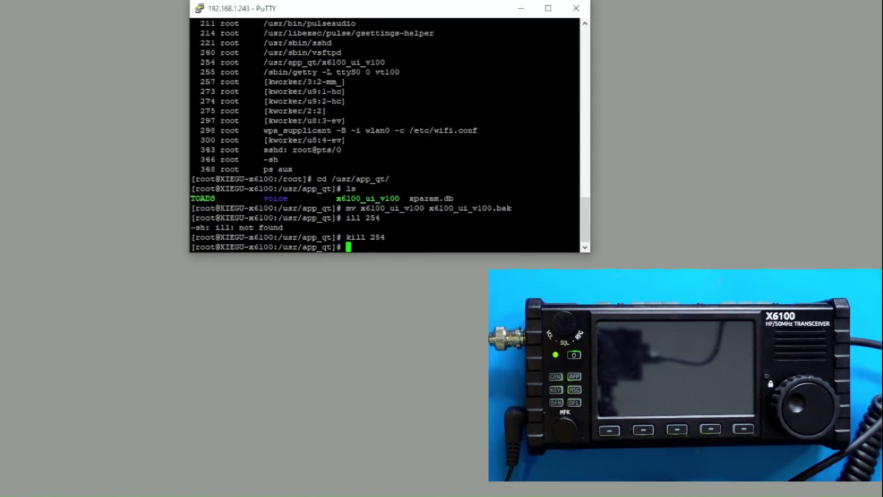
{"action": "type", "text": "mv x61"}
{"action": "key", "text": "BackSpace"}
{"action": "key", "text": "BackSpace"}
{"action": "key", "text": "BackSpace"}
{"action": "key", "text": "BackSpace"}
{"action": "key", "text": "BackSpace"}
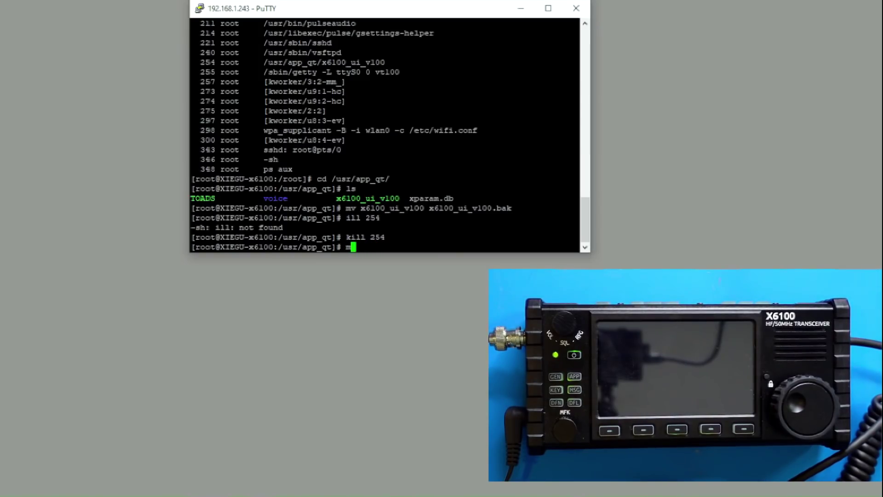
{"action": "key", "text": "BackSpace"}
Copy the TOADS executable to a file named x6100_ui_v100 in the current directory with the cp command
{"action": "type", "text": "cp TOADS "}
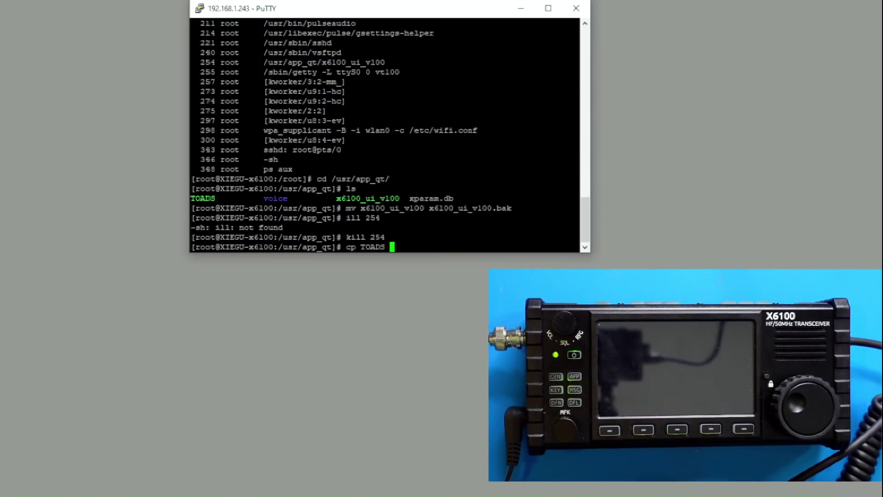
{"action": "type", "text": "x6"}
{"action": "key", "text": "Tab"}
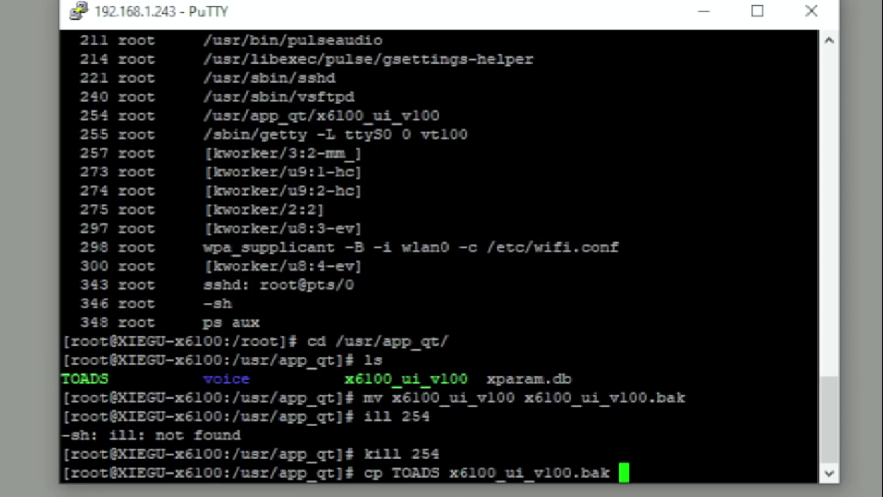
{"action": "key", "text": "BackSpace"}
{"action": "key", "text": "BackSpace"}
{"action": "key", "text": "BackSpace"}
{"action": "key", "text": "BackSpace"}
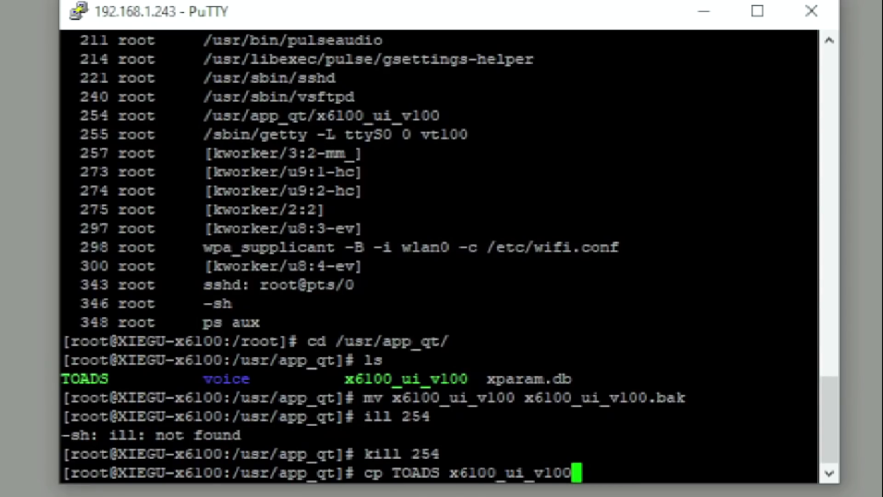
{"action": "key", "text": "Return"}
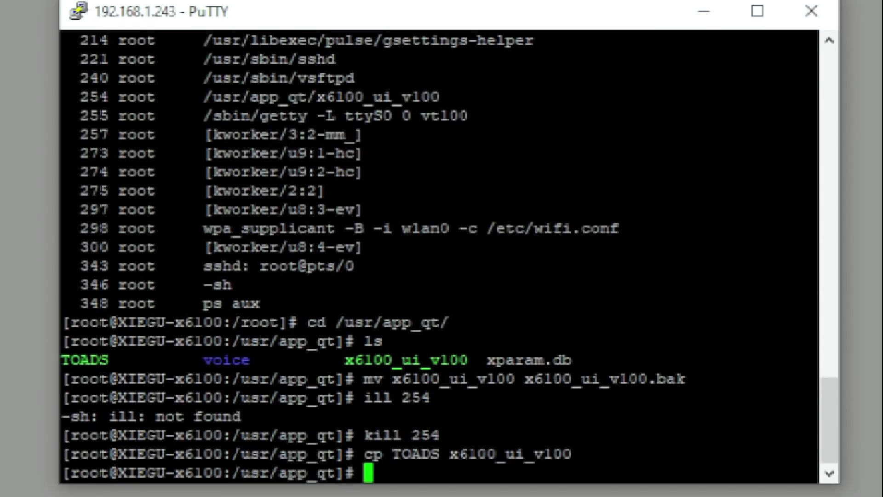
{"action": "left_click_drag", "start_coordinate": [345, 359], "coordinate": [477, 360]}
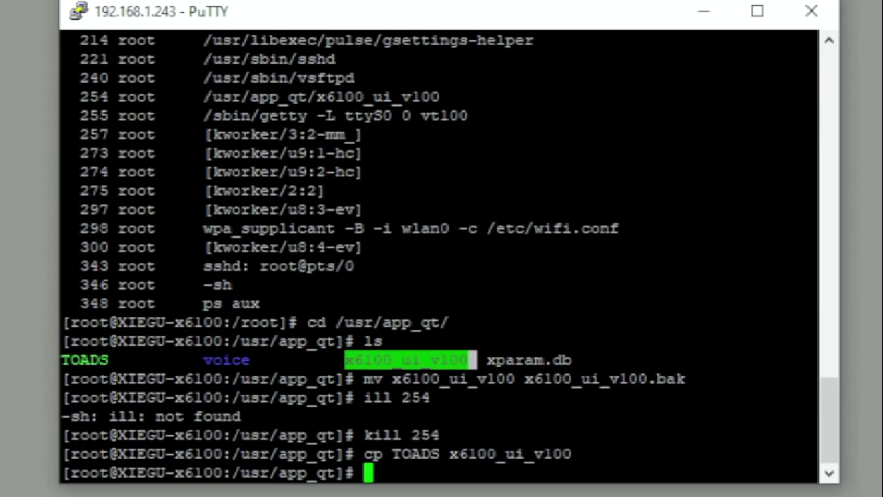
{"action": "left_click_drag", "start_coordinate": [118, 359], "coordinate": [61, 359]}
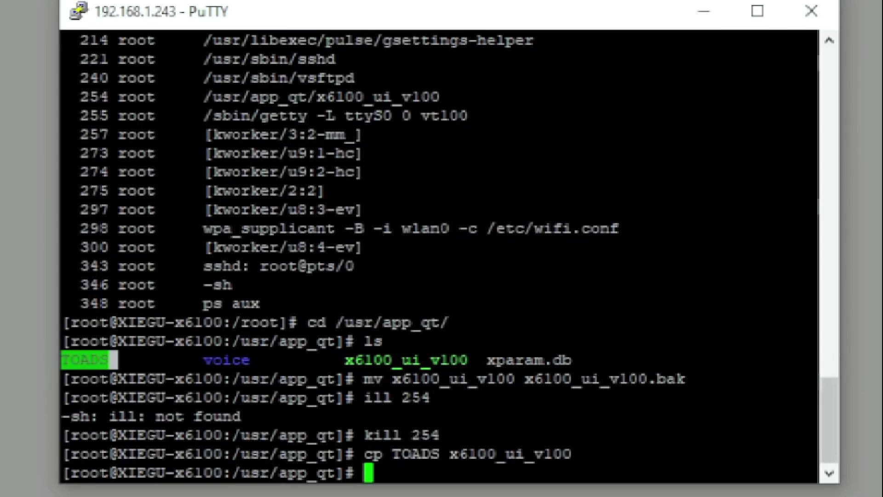
{"action": "left_click", "coordinate": [311, 478]}
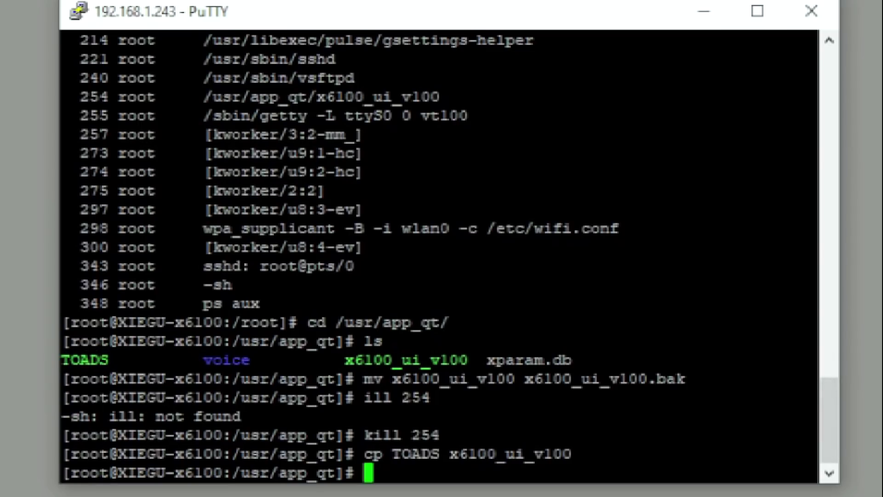